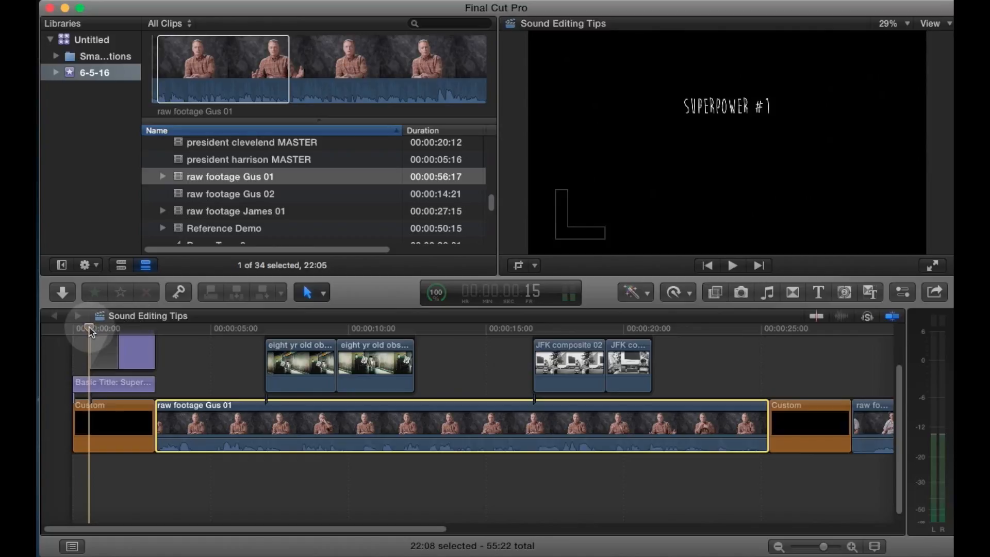
Step: Play the opening title and the start of the first raw footage Gus 01 clip to review the cut's sound
key("space")
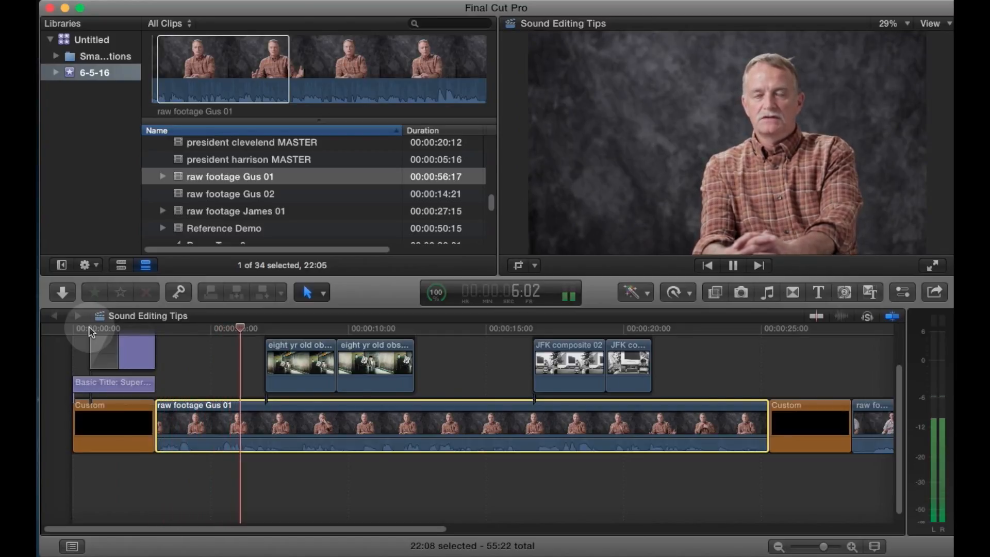
key("space")
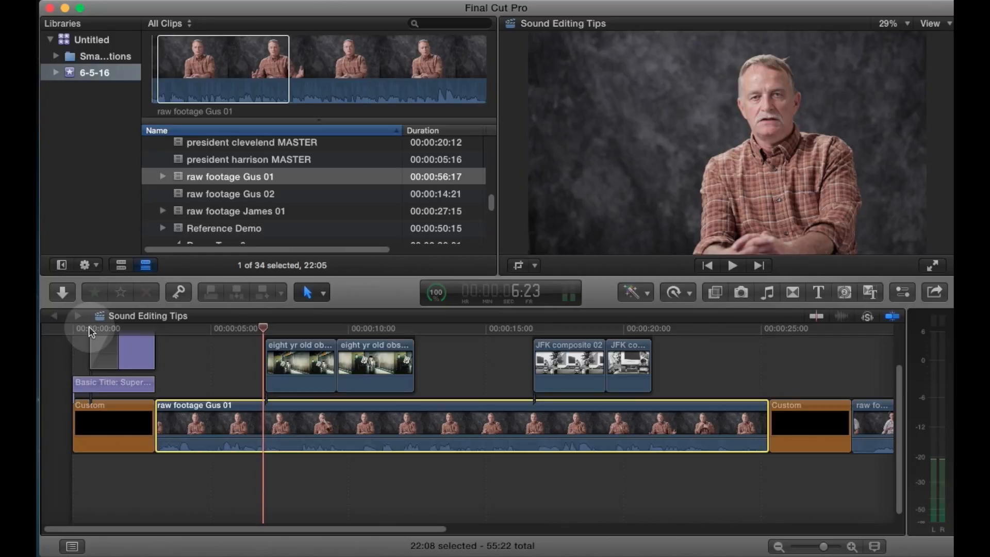
key("Up")
key("space")
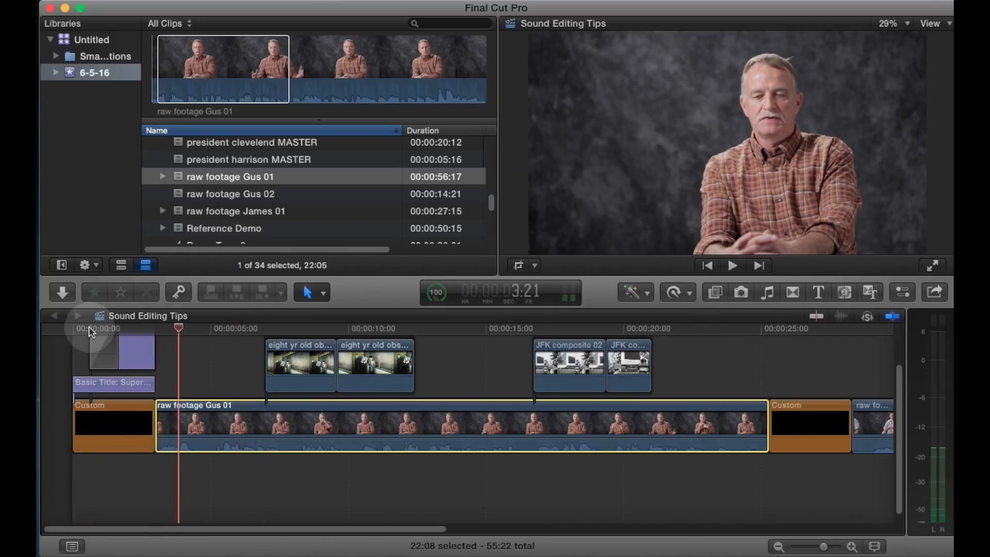
Step: Extend the start of the first raw footage Gus 01 clip about 13 frames earlier and play back the new opening
left_click_drag(161, 417, 141, 417)
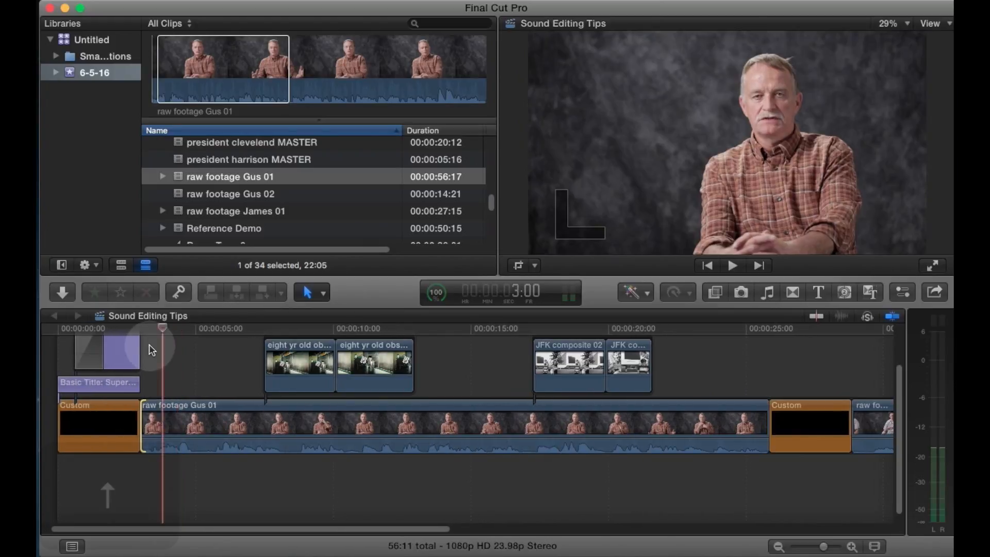
key("Up")
key("space")
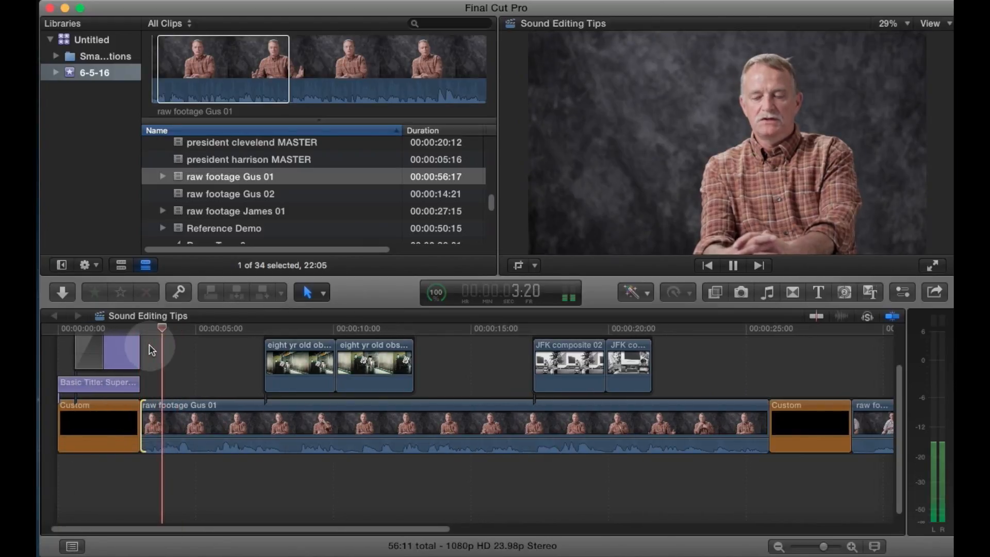
key("space")
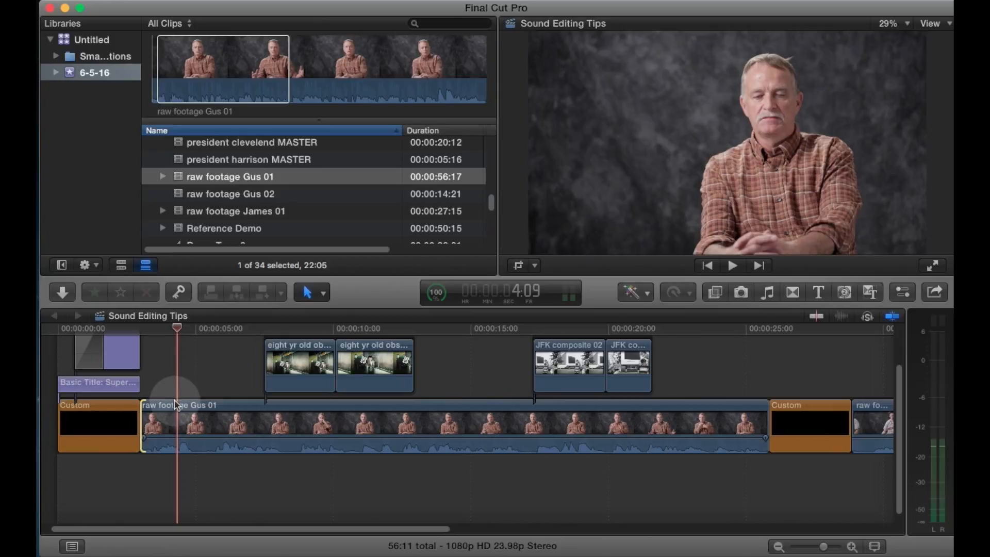
key("Up")
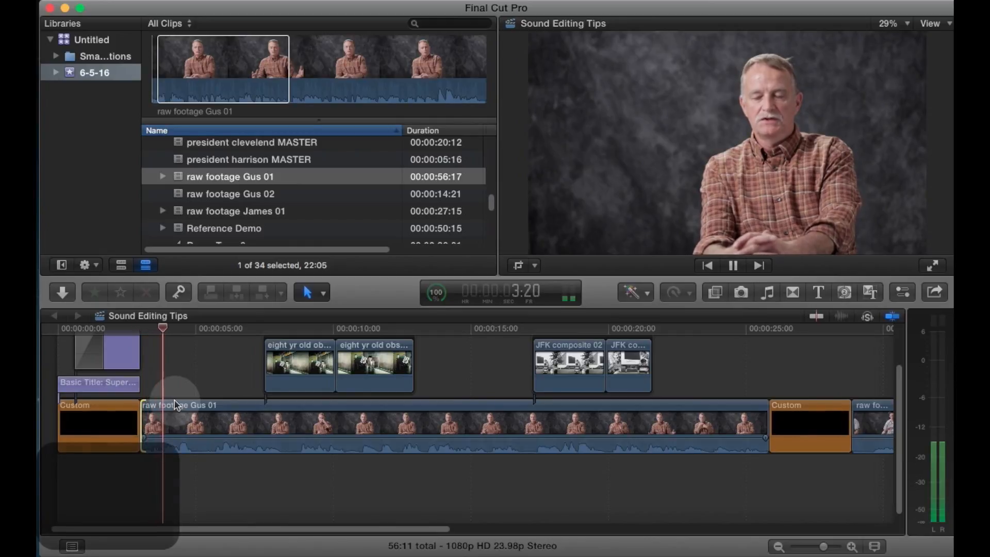
Step: Detach the audio from the first raw footage Gus 01 clip in the timeline
left_click(195, 424)
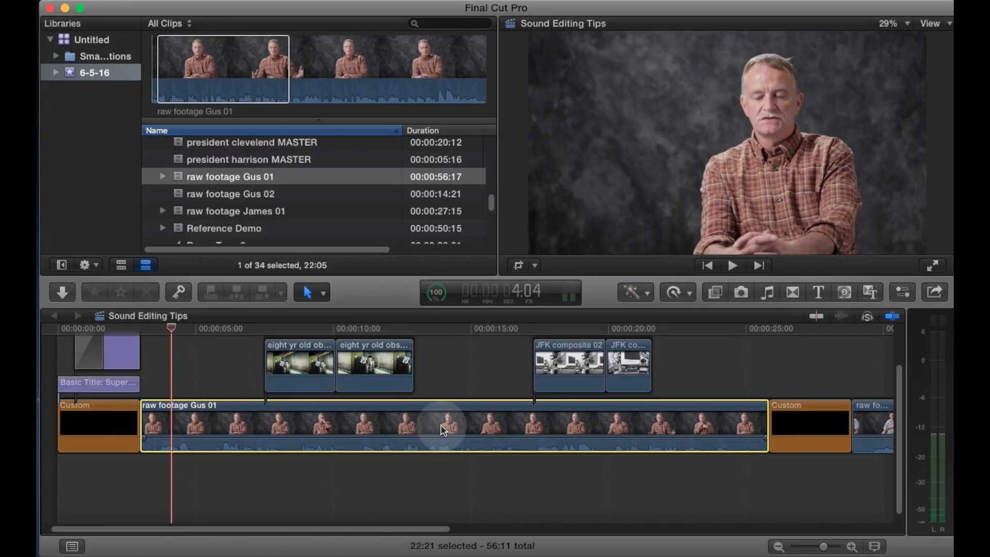
right_click(200, 424)
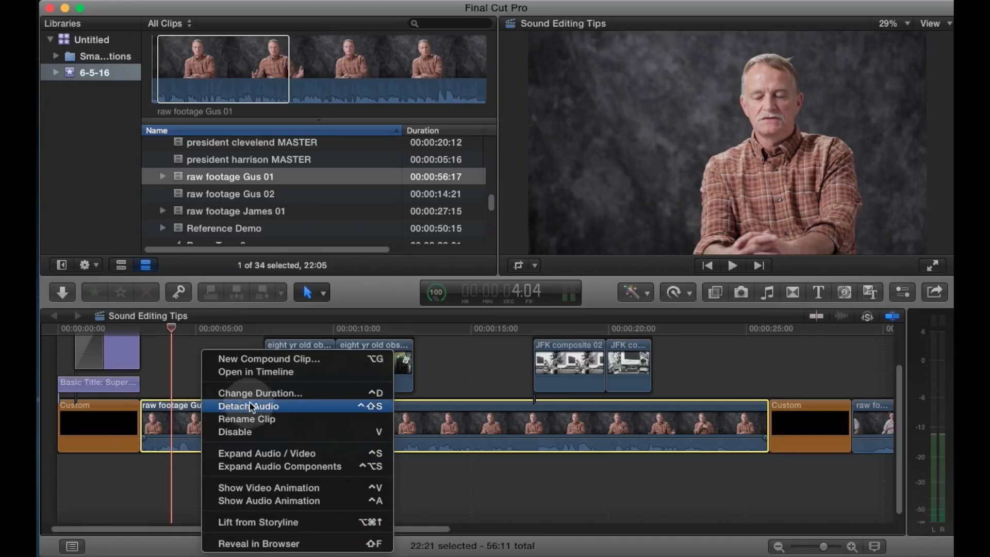
left_click(372, 406)
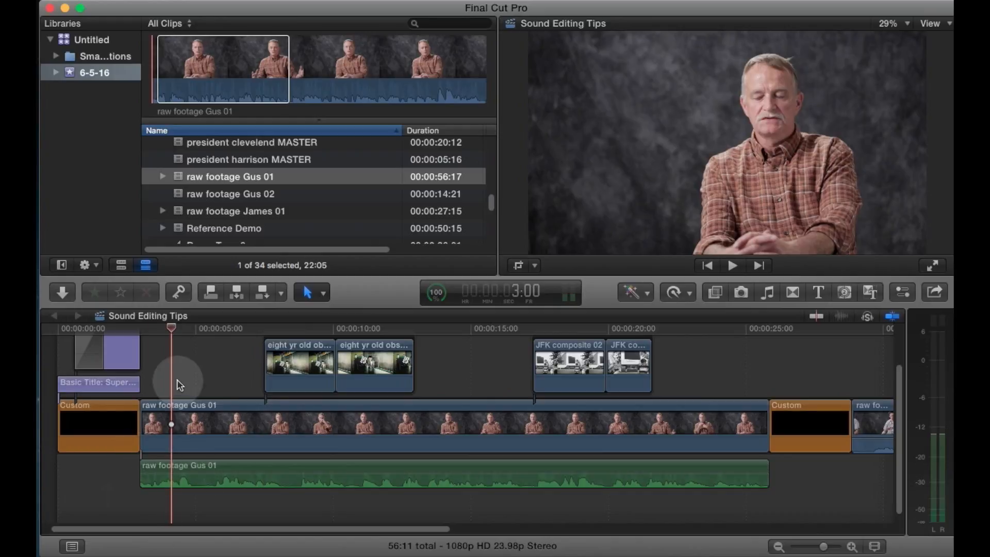
Step: Play from the clip's start and step frame by frame to place the playhead at 3:16, just before the speech
key("Up")
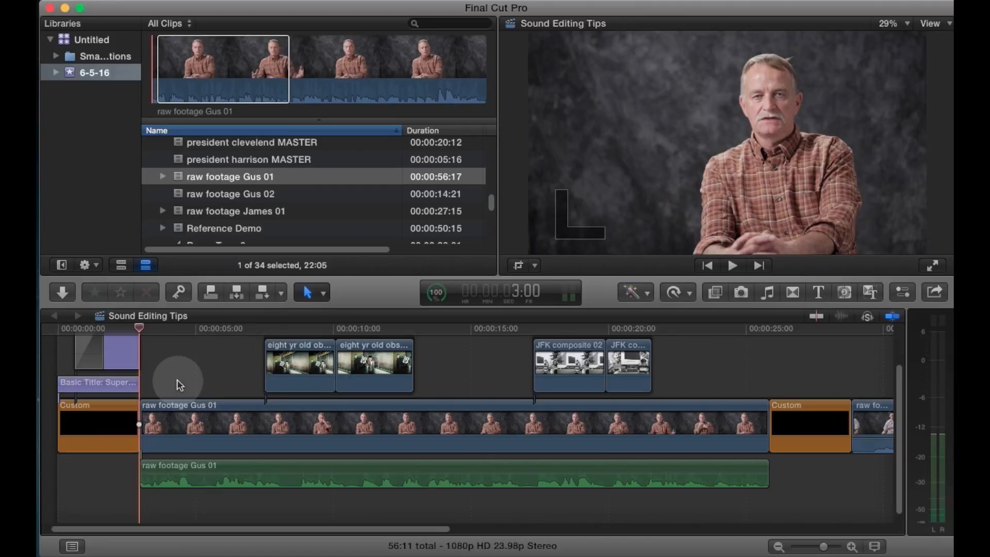
key("space")
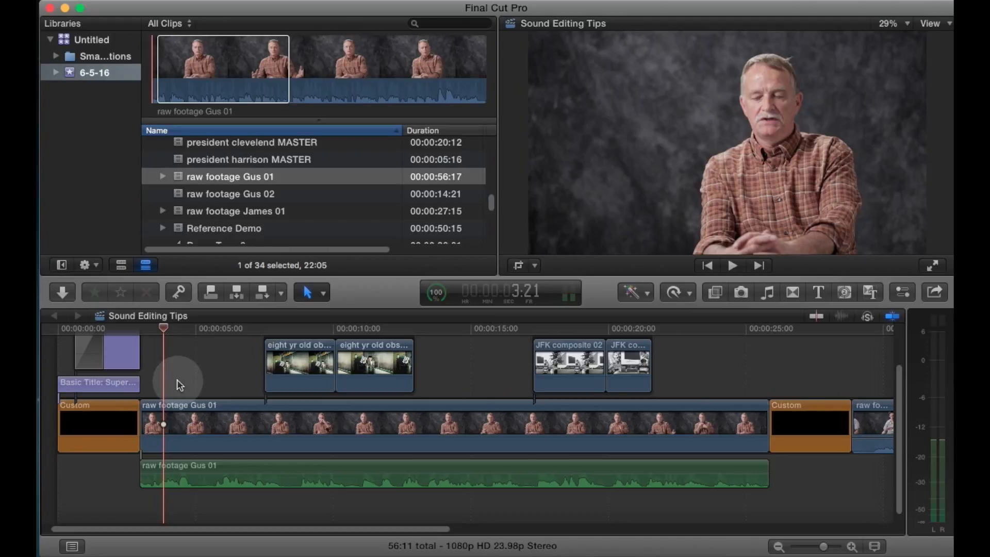
key("Left")
key("Left")
key("Left")
key("Left")
key("Left")
key("Left")
key("Left")
key("Left")
key("Left")
key("Left")
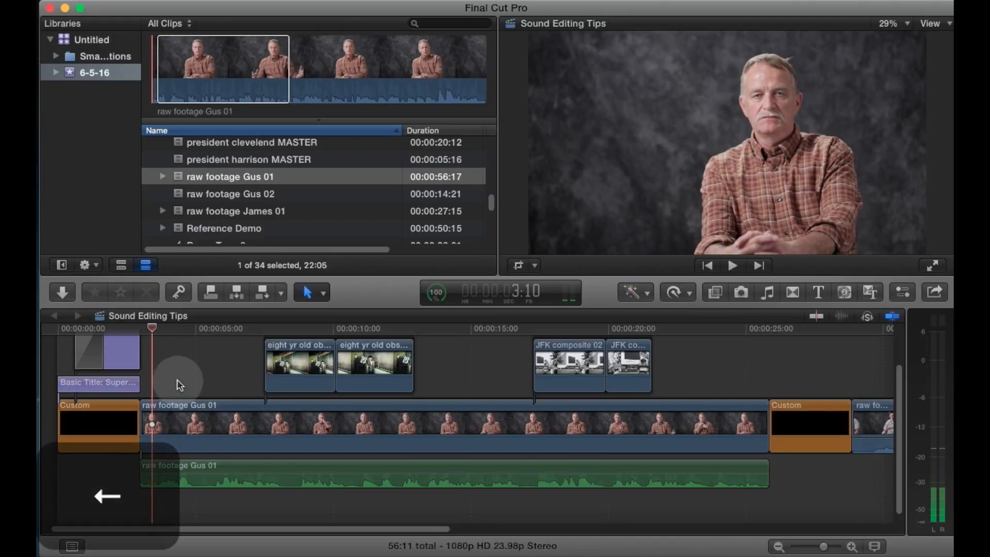
key("Left")
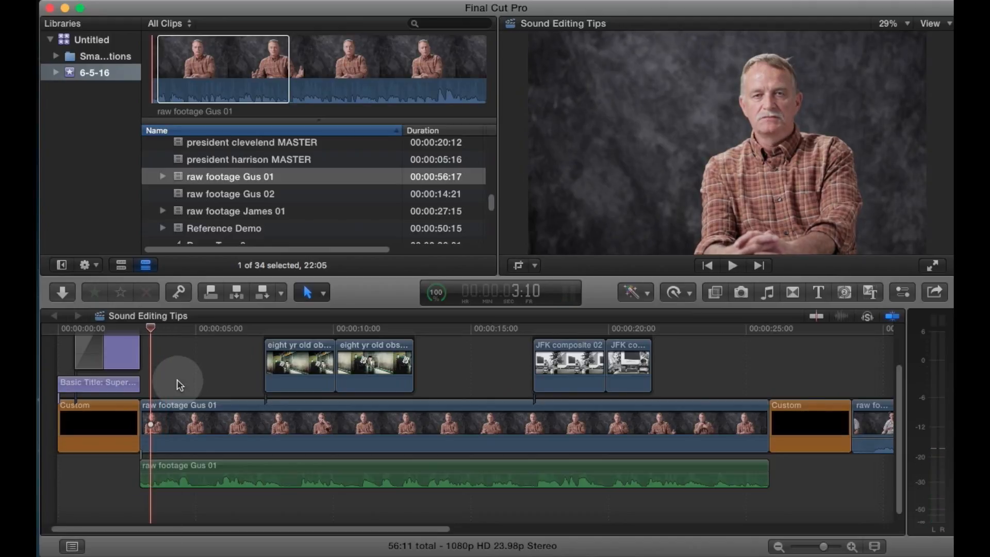
key("Right")
key("Right")
key("Right")
key("Right")
key("Right")
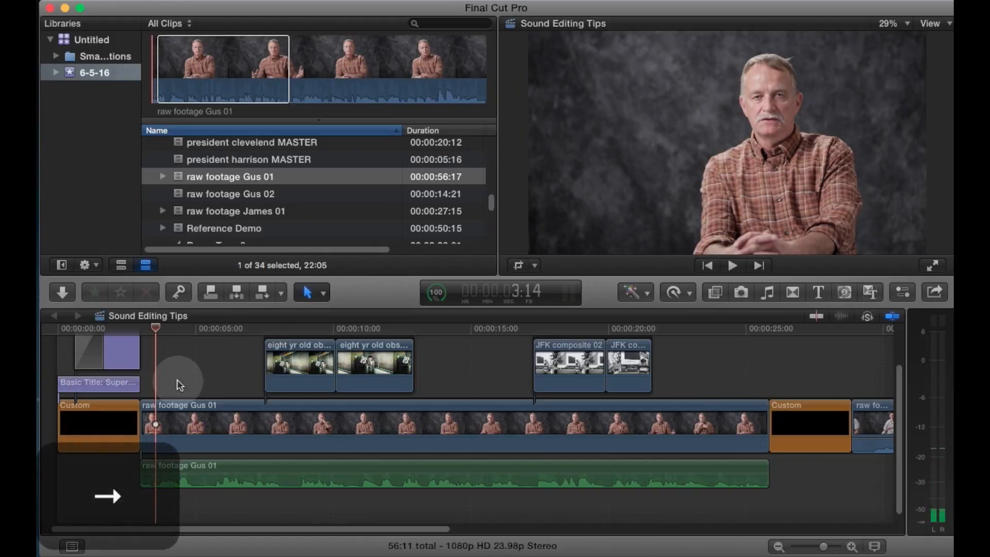
key("Right")
key("Right")
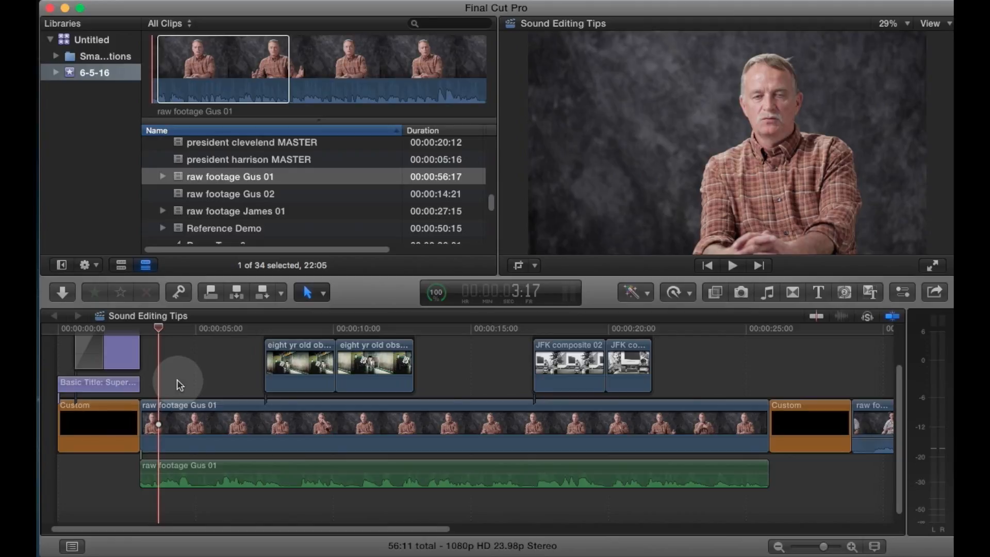
key("Left")
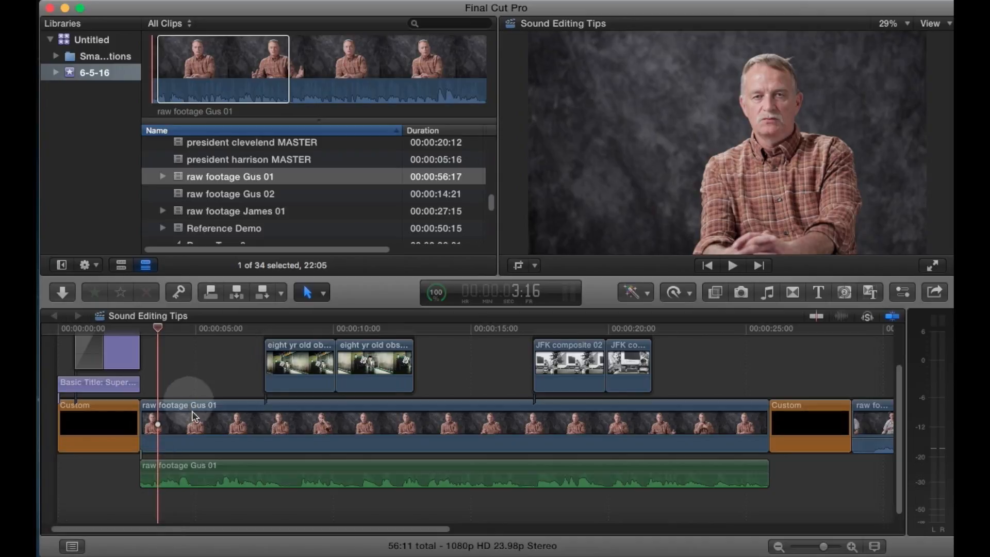
Step: Trim the start of the detached audio and its video clip to the playhead at 3:16, and play the new opening
left_click(143, 468)
left_click_drag(143, 468, 161, 468)
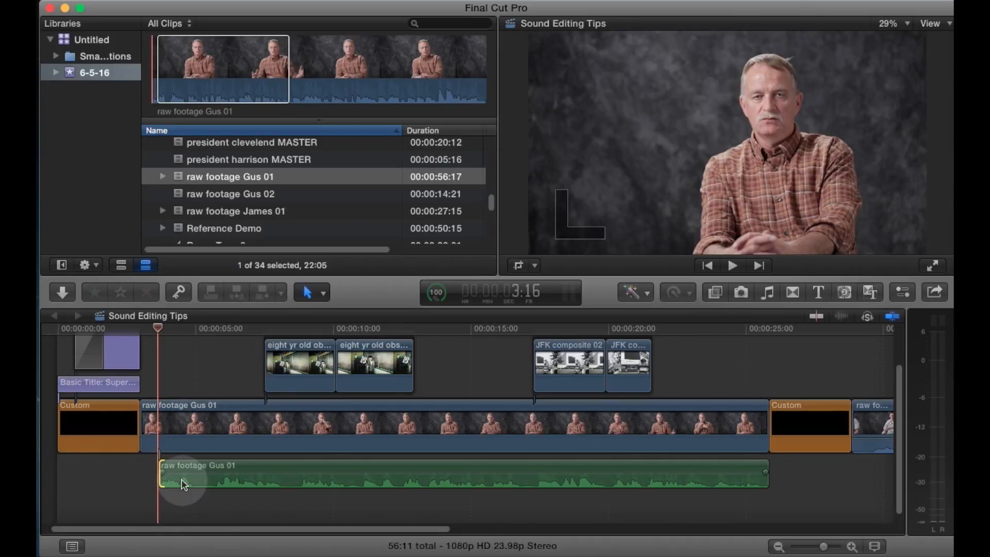
left_click_drag(140, 418, 158, 418)
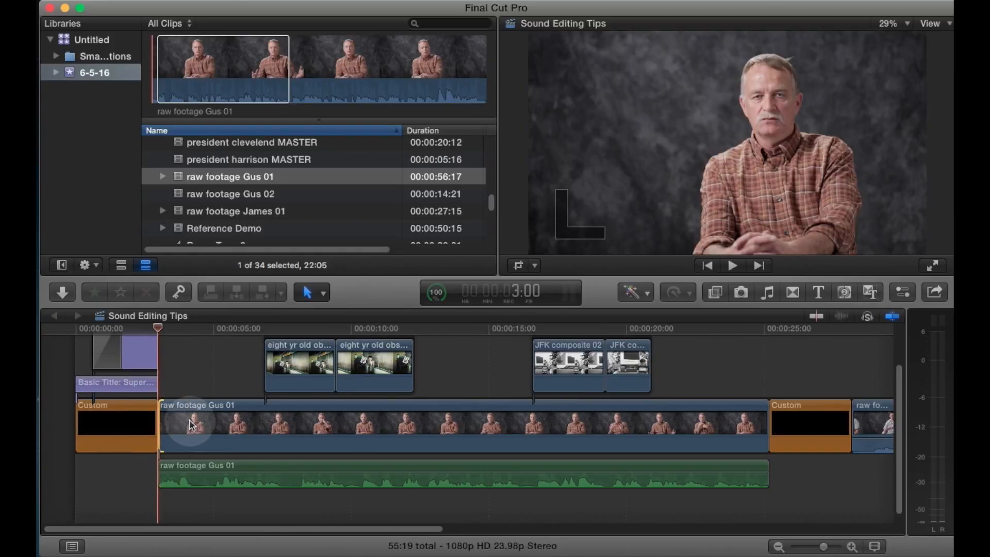
key("Up")
key("space")
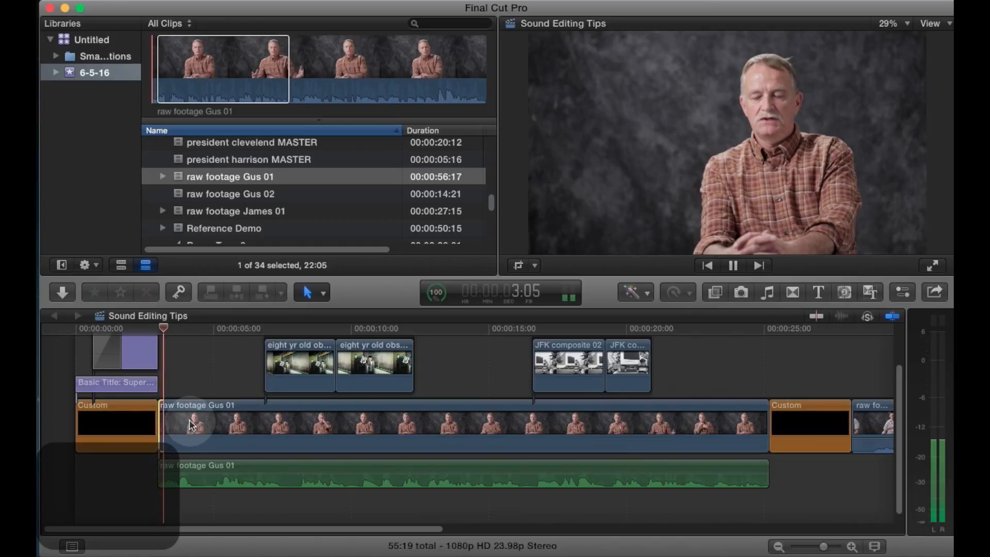
key("space")
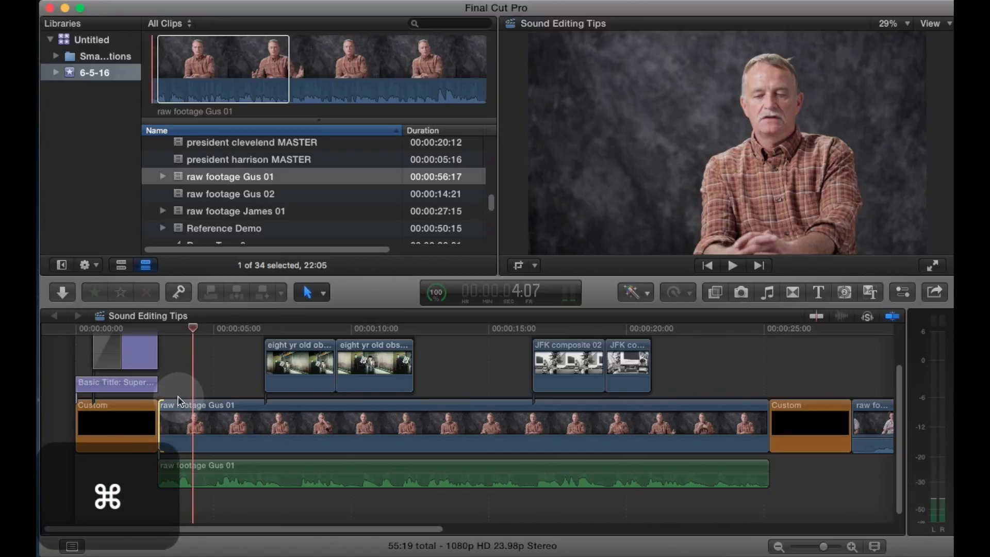
Step: Add a fade-in of about 2 frames at the start of the detached raw footage Gus 01 audio
key("super+equal")
scroll(178, 398, "left", 5)
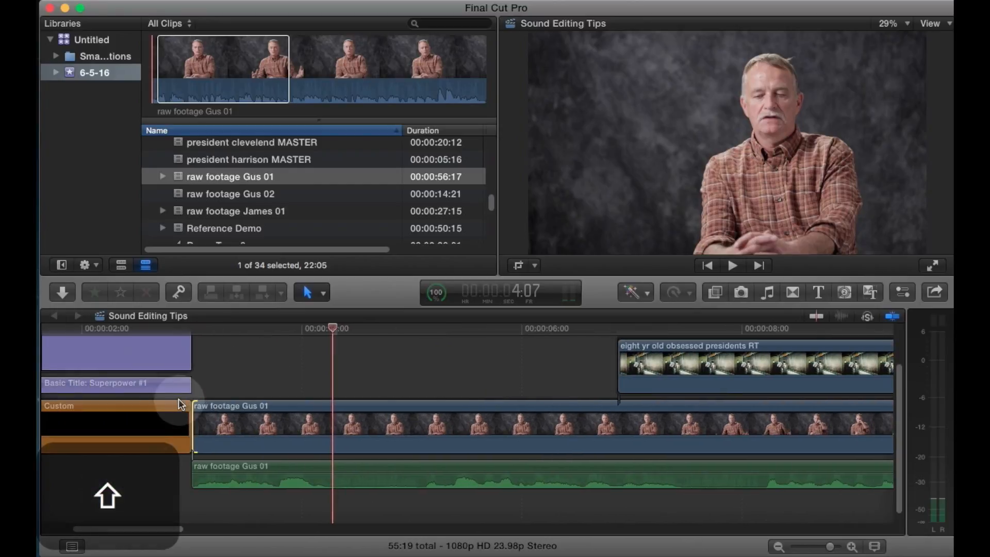
left_click_drag(829, 547, 833, 547)
scroll(542, 498, "left", 10)
scroll(532, 495, "right", 6)
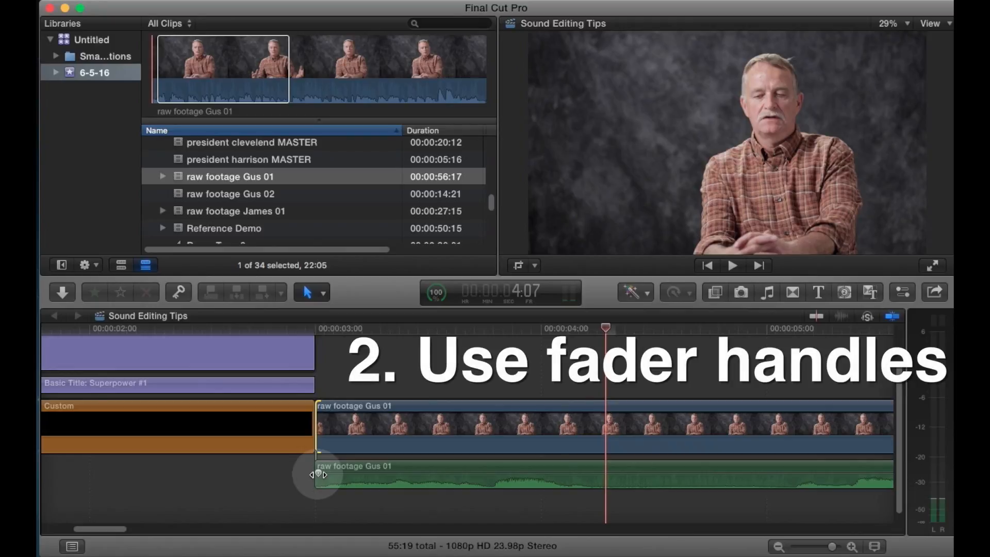
left_click_drag(319, 474, 335, 475)
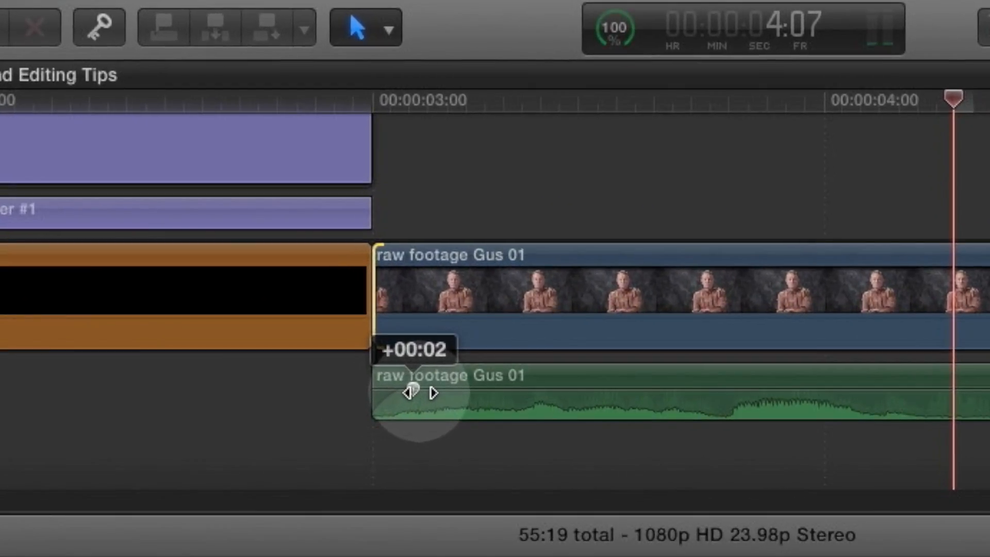
left_click_drag(421, 393, 419, 394)
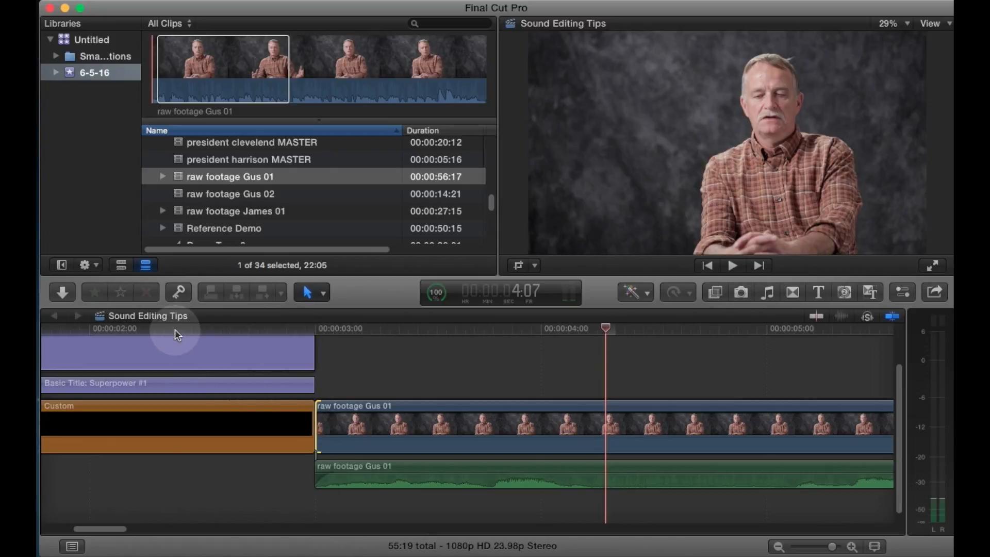
Step: Play the transition from the title into the faded-in clip, starting at about 2:14
key("super+minus")
left_click(221, 333)
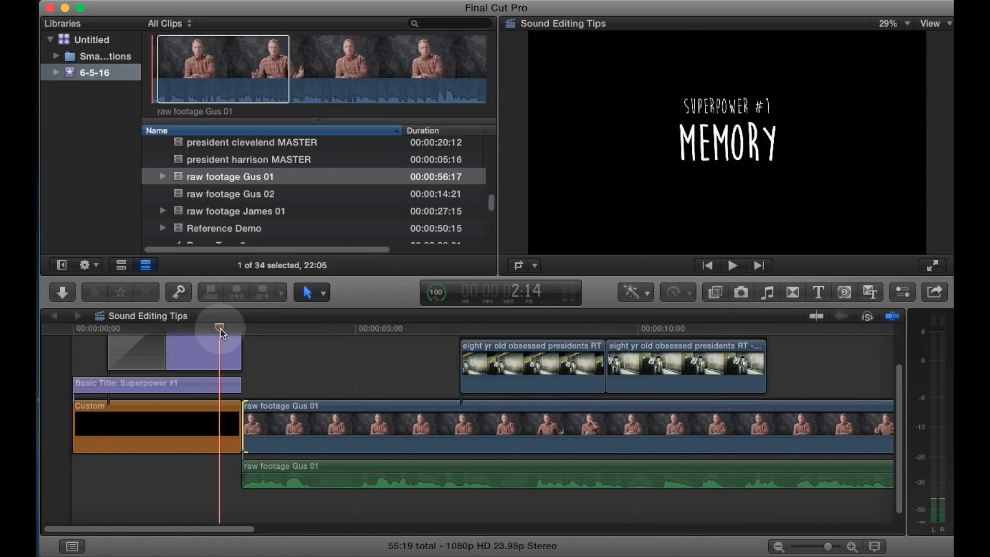
key("space")
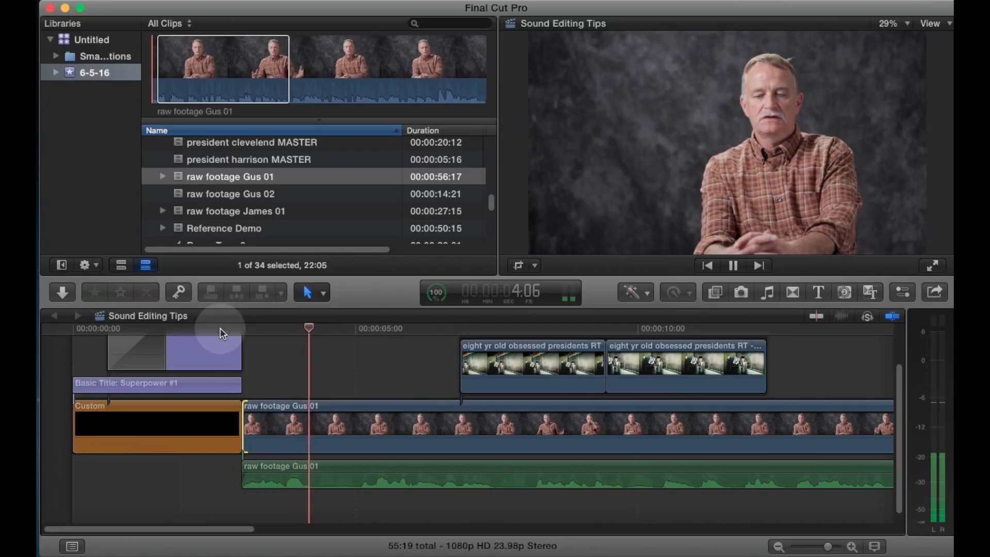
key("space")
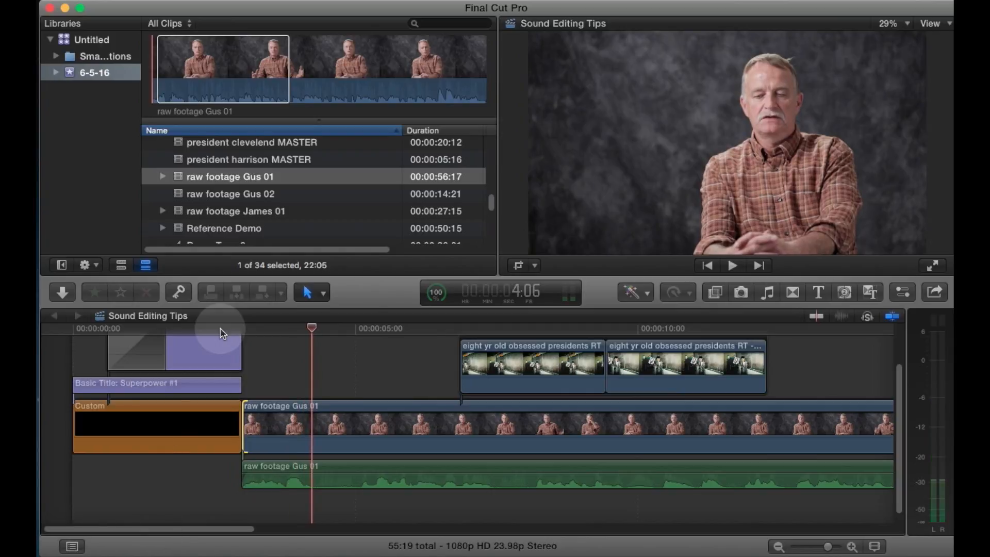